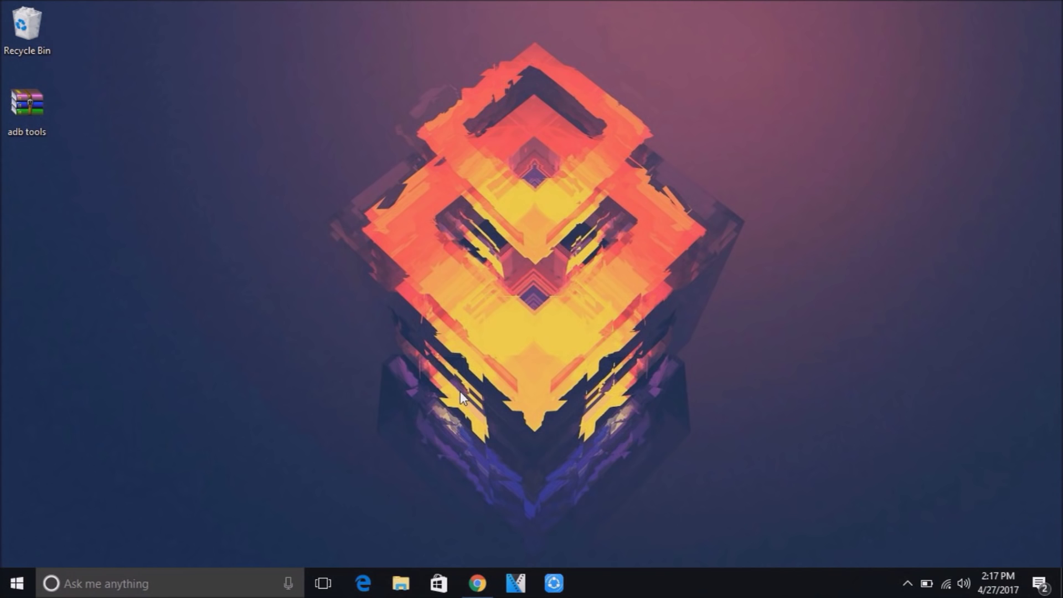
- Extract the adb tools archive to its default desktop folder via WinRAR's Extract files
left_click(478, 583)
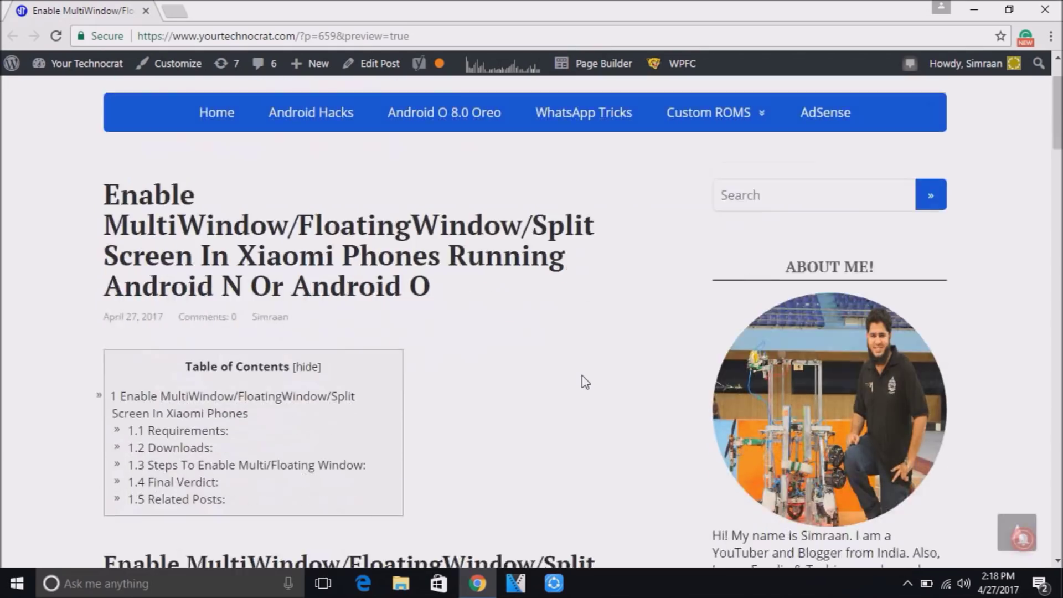
scroll(583, 375, "down", 3)
scroll(582, 376, "down", 4)
scroll(582, 376, "down", 3)
scroll(582, 381, "down", 4)
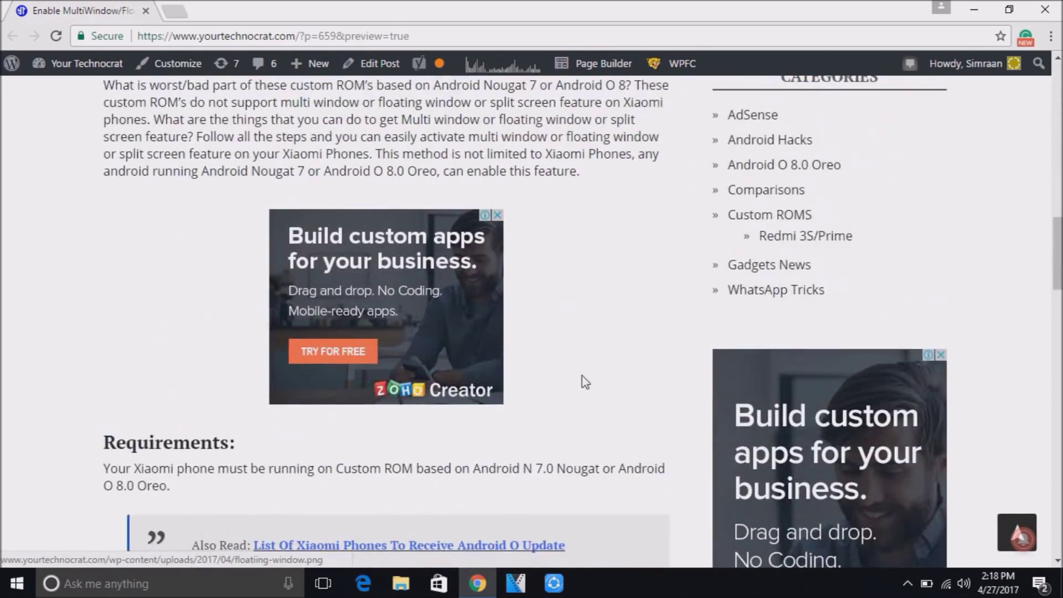
scroll(583, 380, "down", 4)
scroll(582, 381, "down", 2)
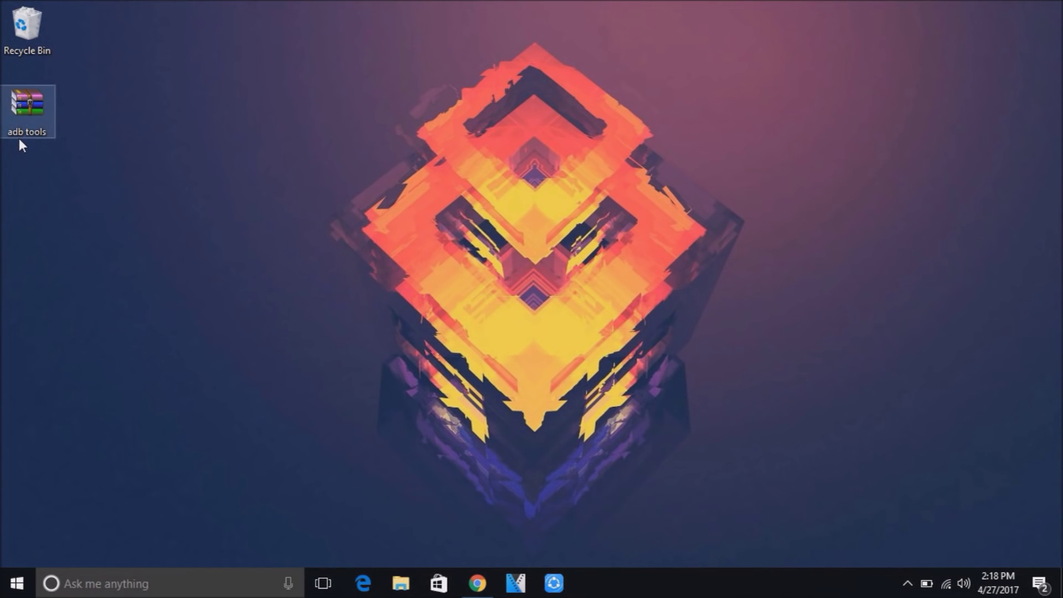
left_click(18, 136)
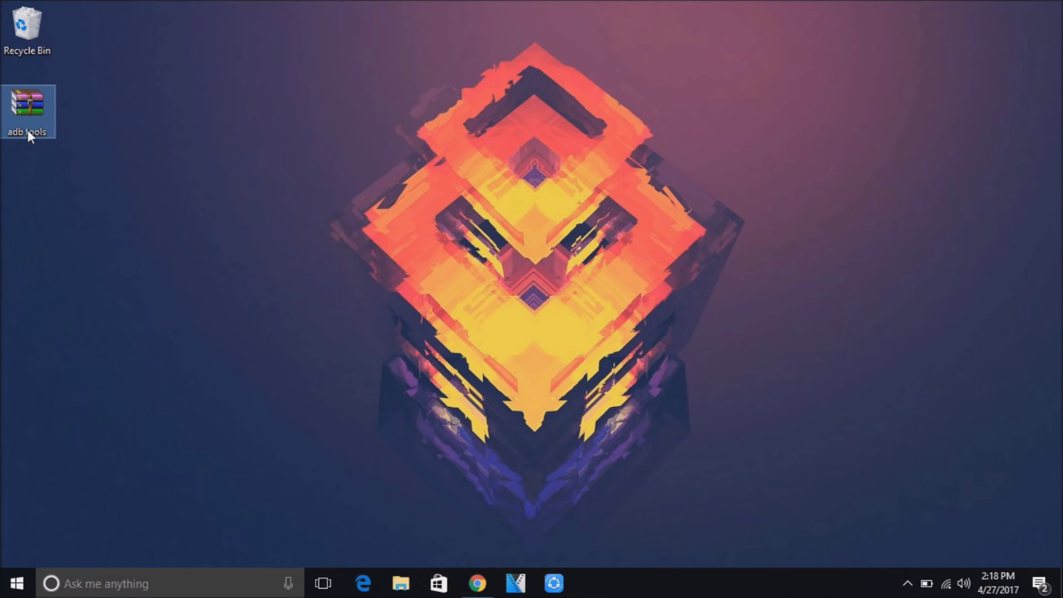
right_click(27, 130)
left_click(93, 197)
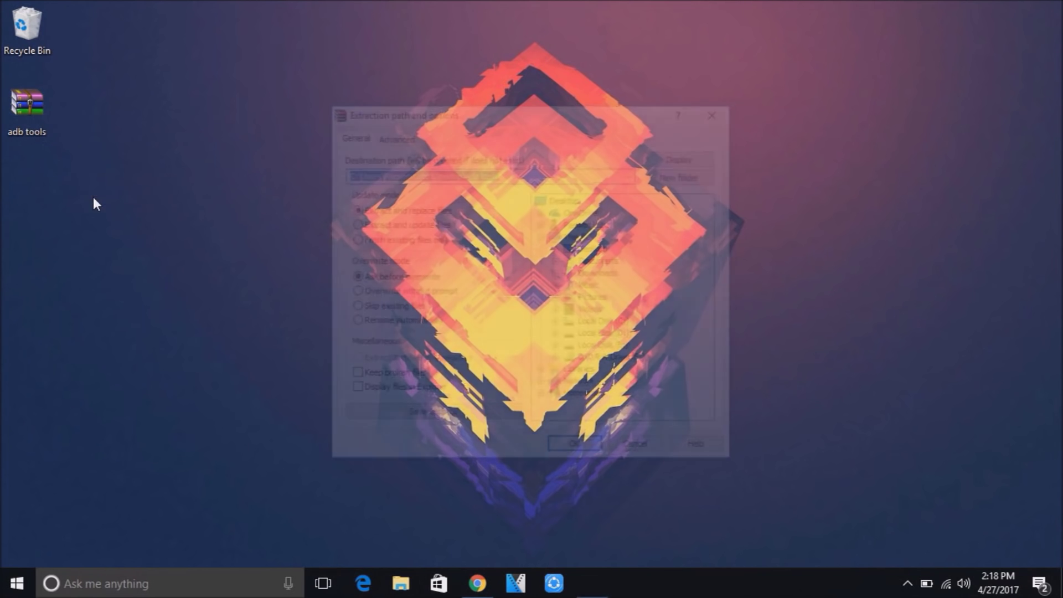
left_click(577, 452)
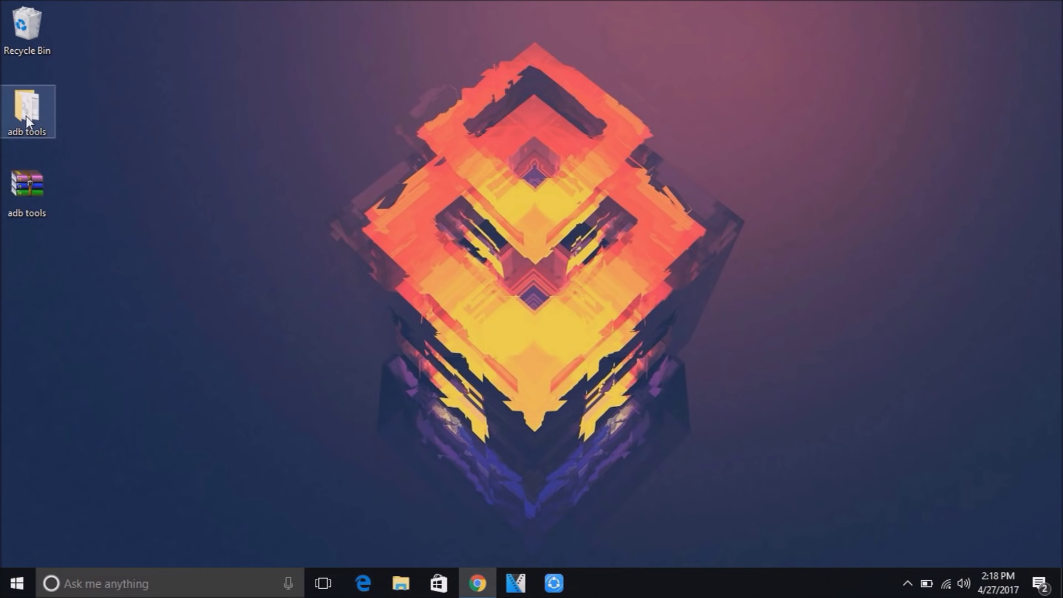
- Open a command window inside the extracted adb tools folder from its context menu
double_click(26, 115)
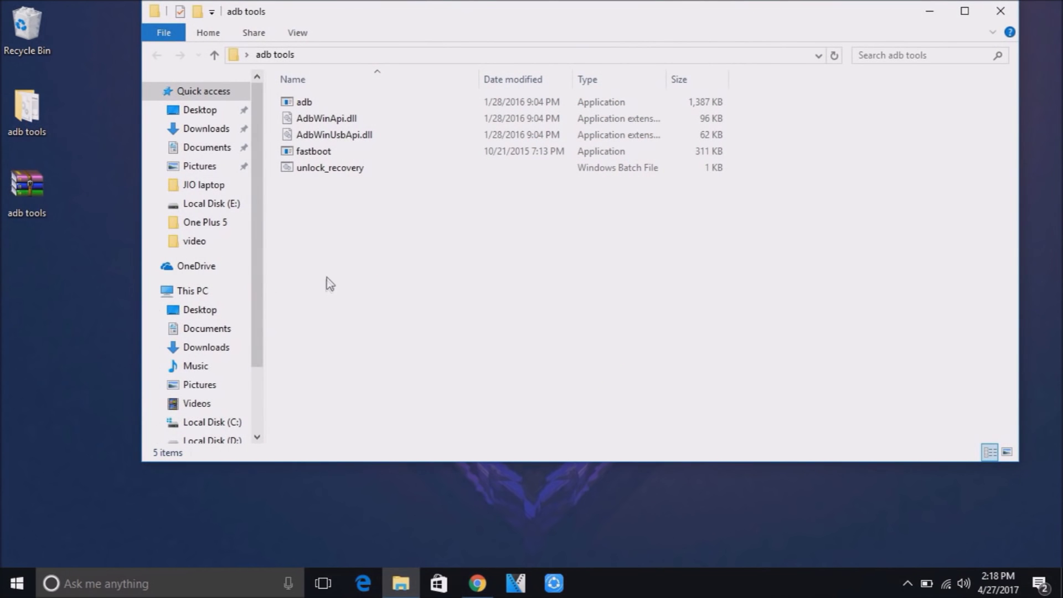
right_click(324, 231, "shift")
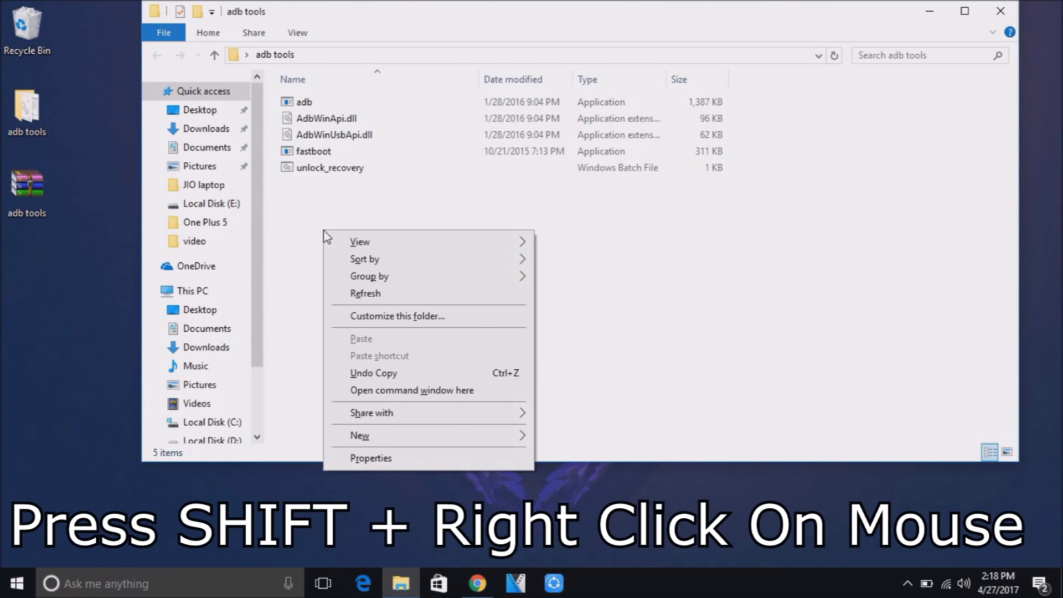
left_click(361, 390)
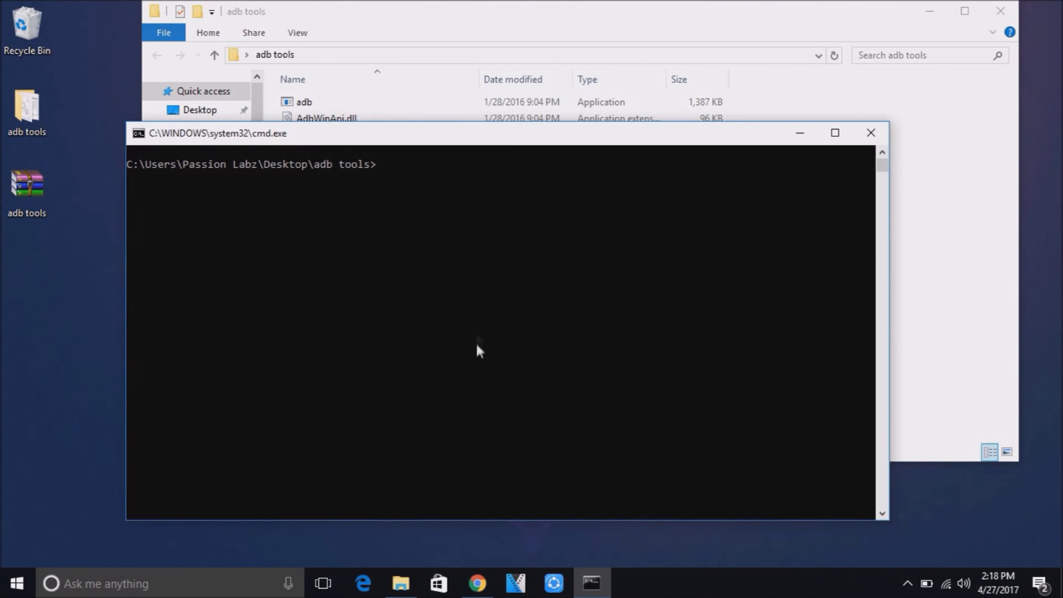
- Copy the 'adb devices' text from the article's steps in Chrome
left_click(476, 582)
scroll(557, 349, "down", 5)
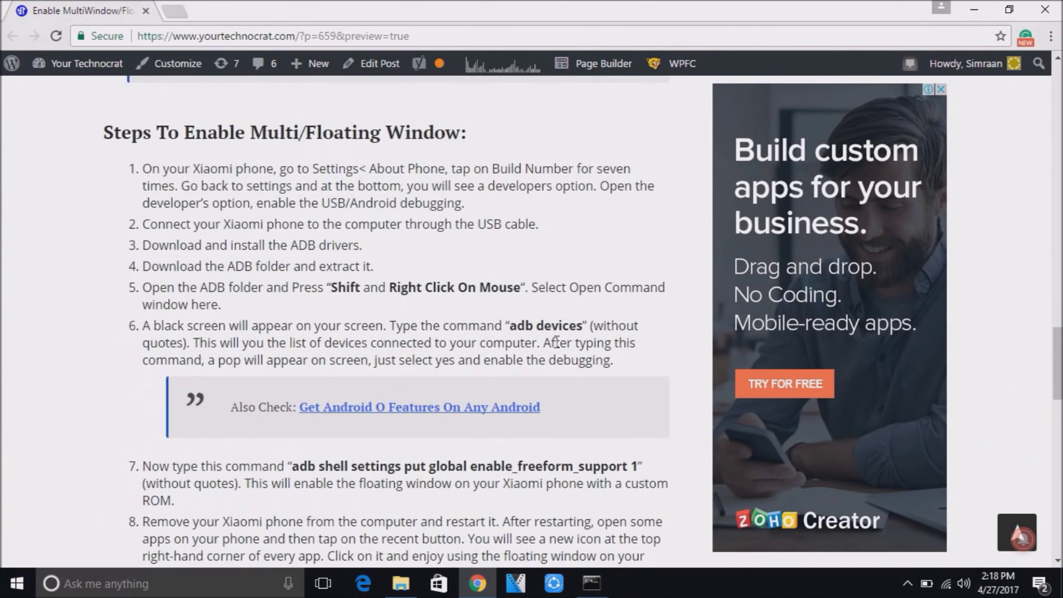
scroll(556, 350, "down", 3)
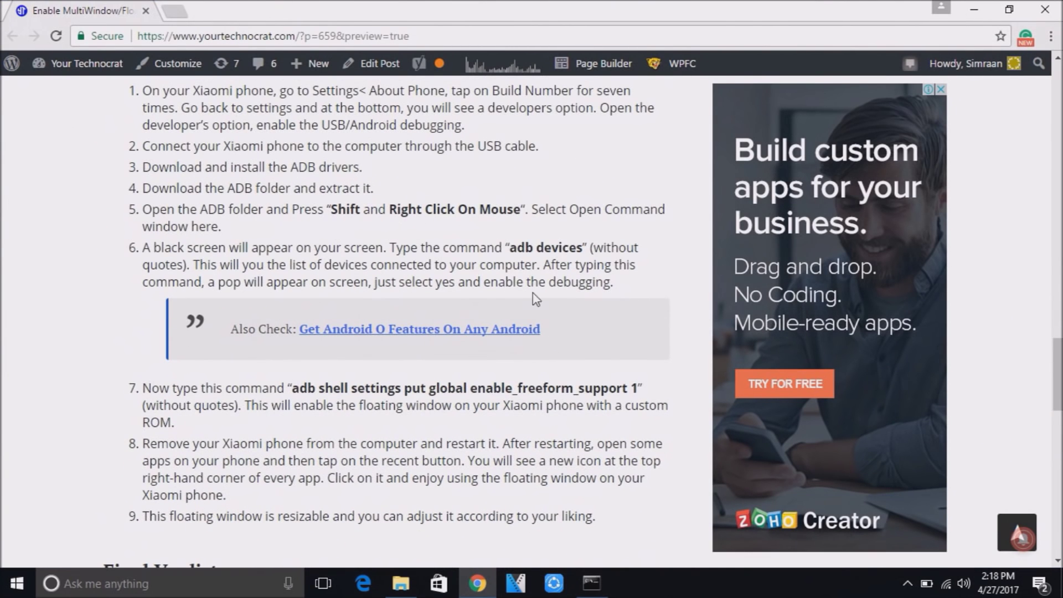
right_click(577, 252)
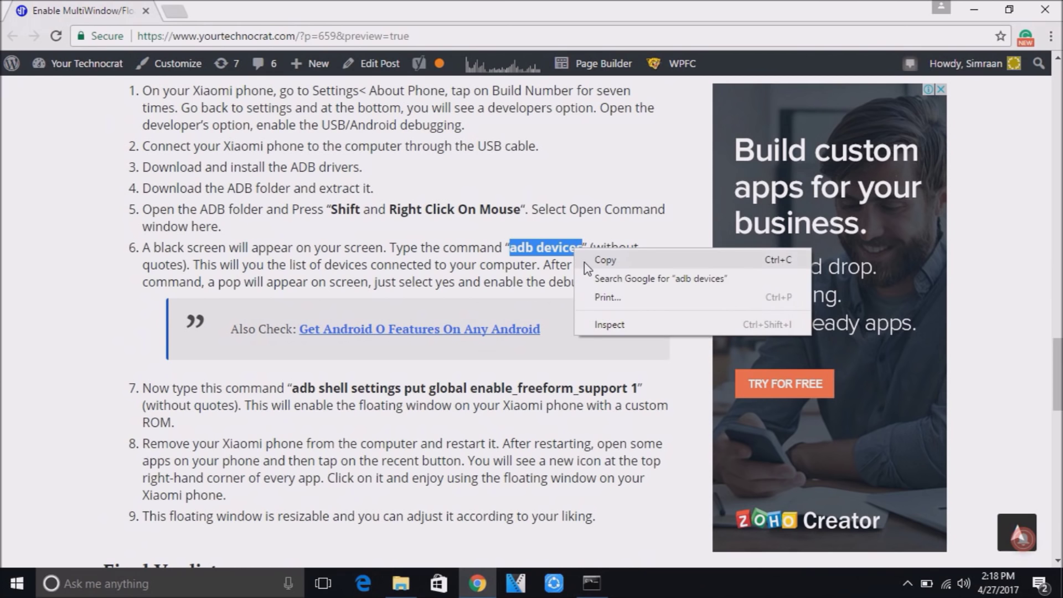
left_click(599, 259)
- Run the pasted 'adb devices' command, listing device d3cfb849
left_click(489, 587)
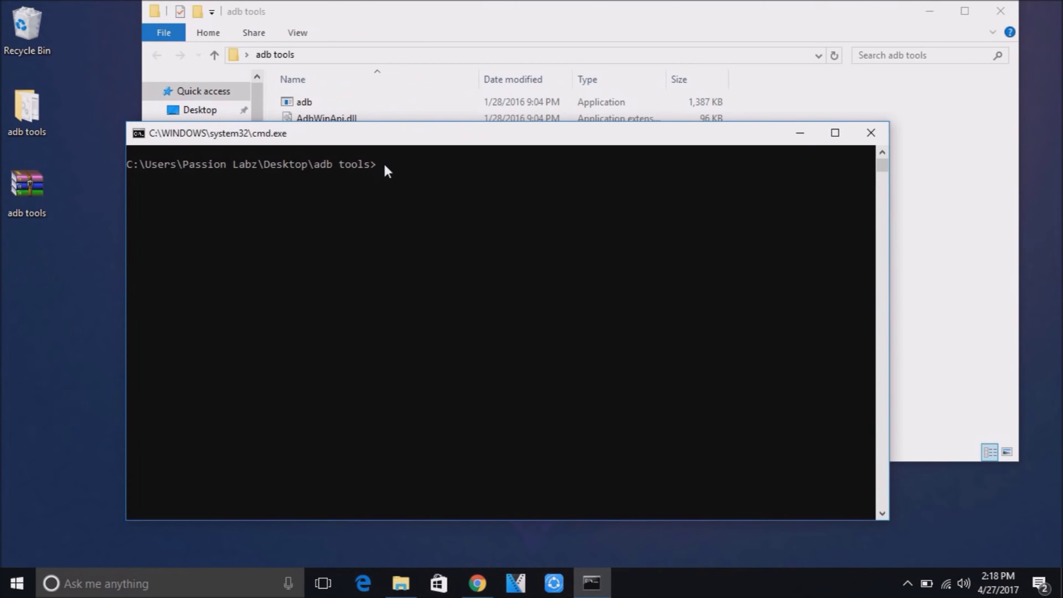
right_click(383, 162)
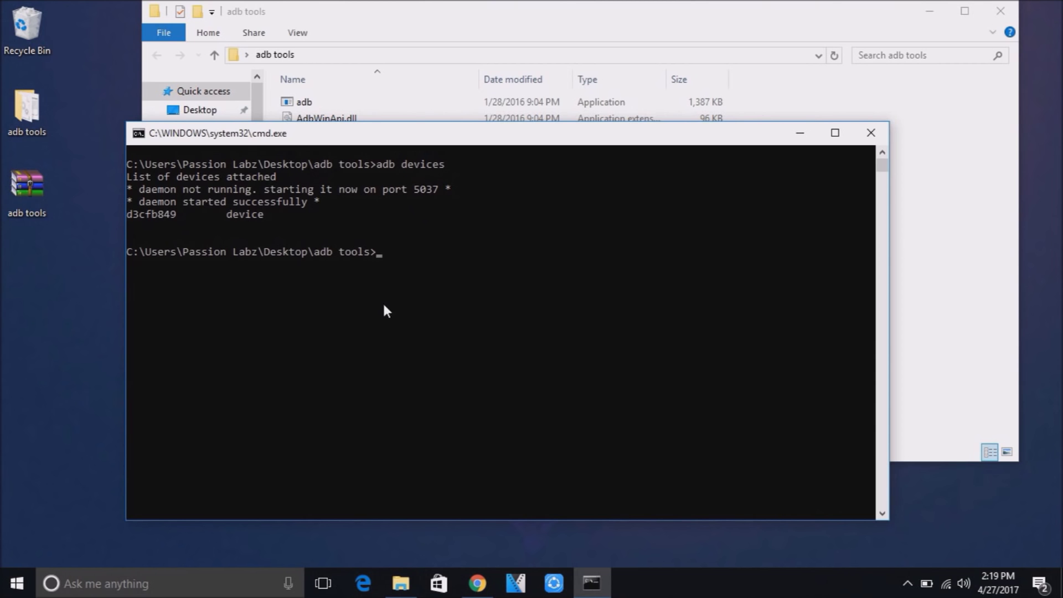
- Copy 'adb shell settings put global enable_freeform_support 1' from the article and run it
left_click(476, 583)
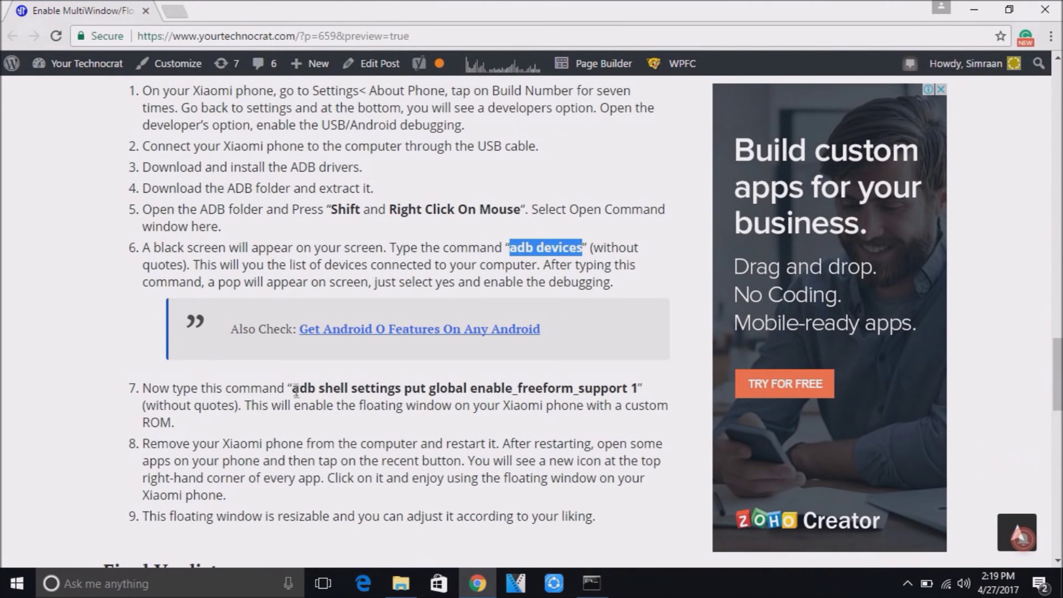
left_click_drag(334, 388, 636, 388)
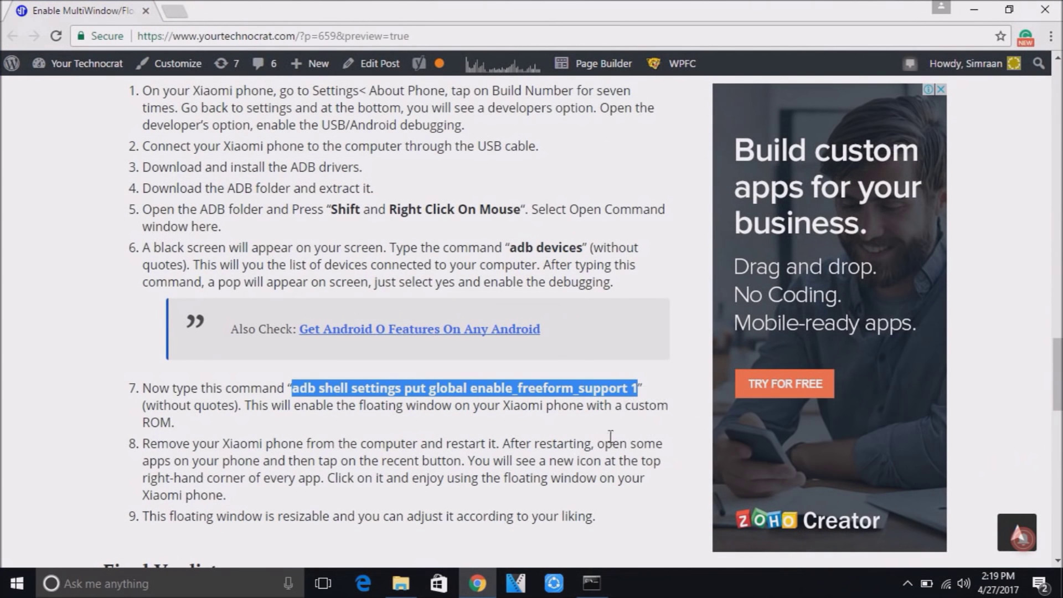
left_click(478, 583)
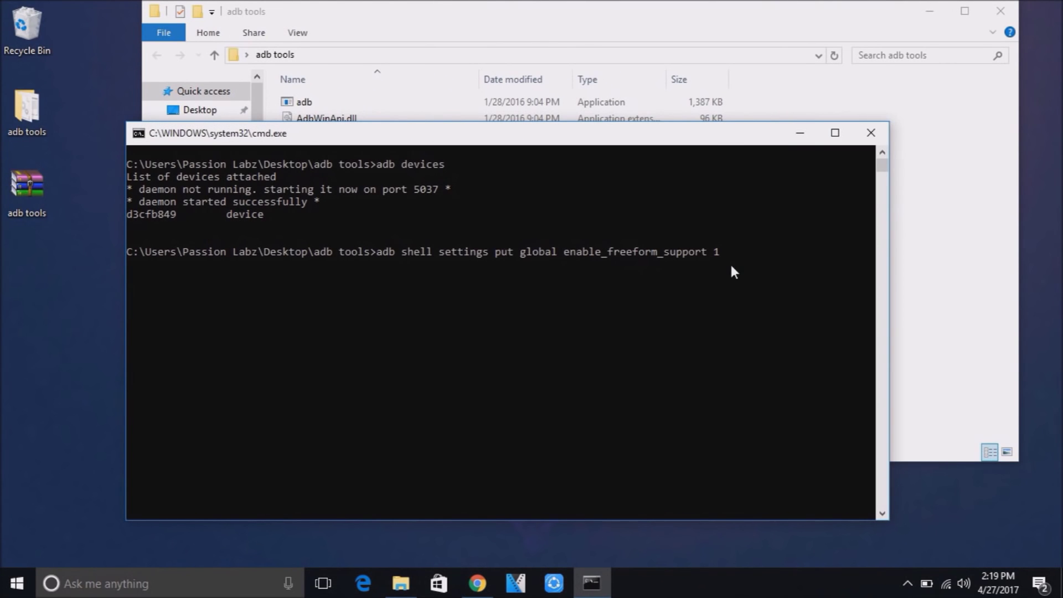
key("Return")
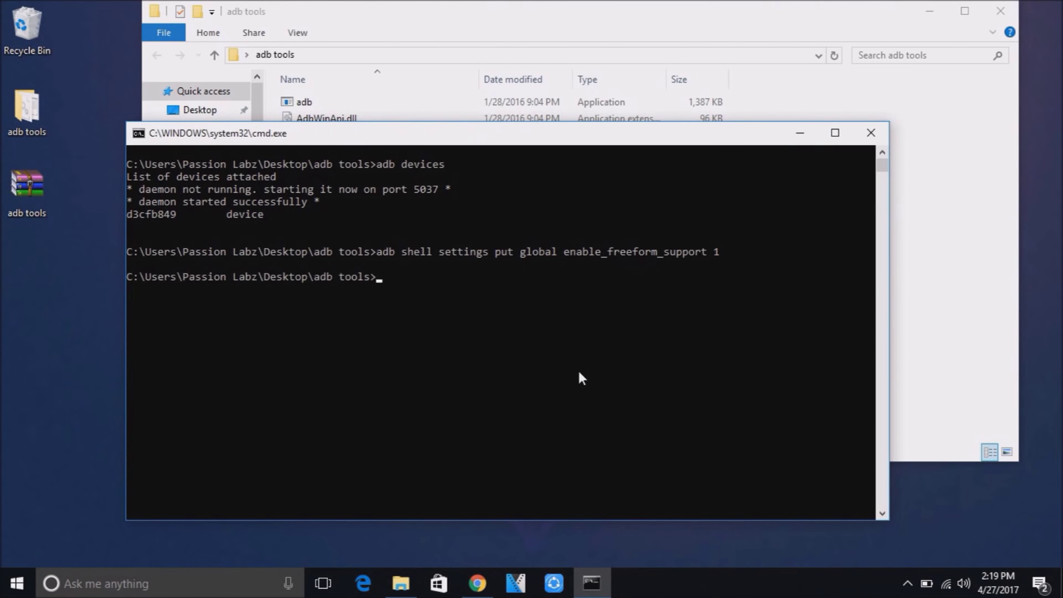